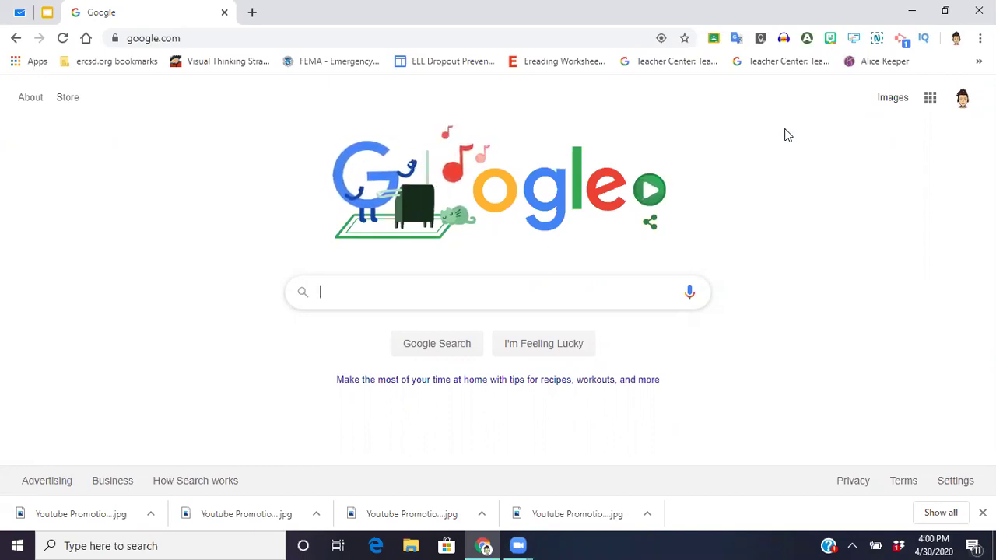
Switch to Google Drive from the Google home page and show the contents of My Drive
left_click(931, 100)
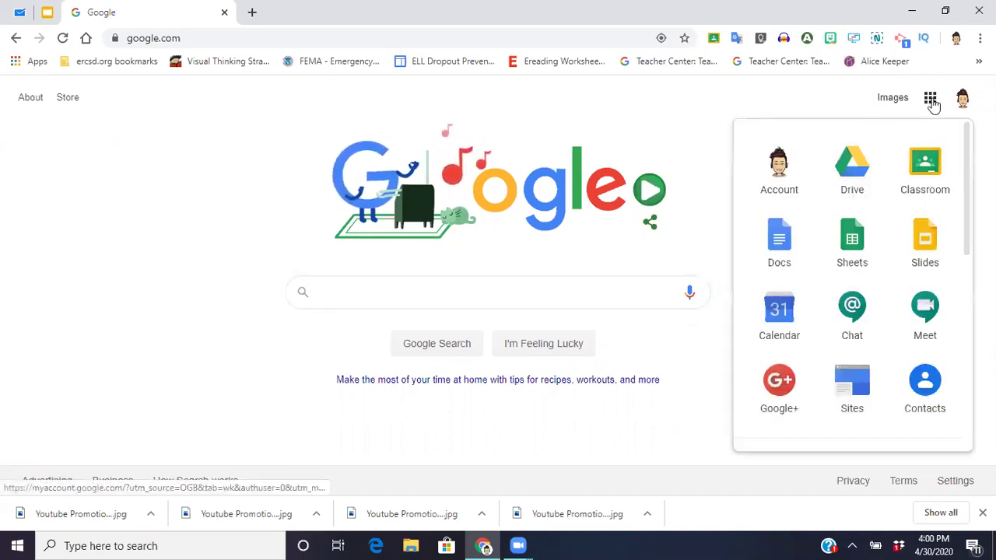
left_click(851, 170)
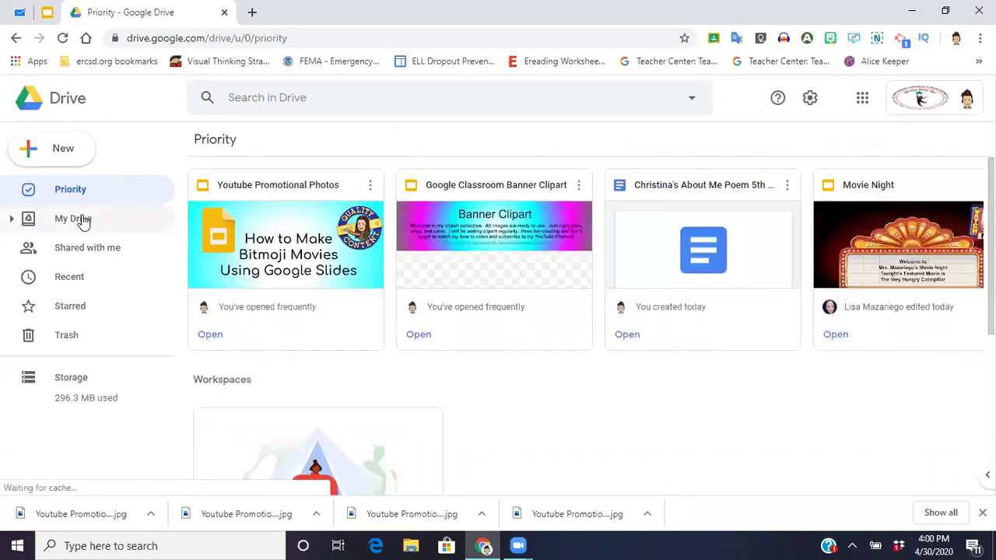
left_click(80, 219)
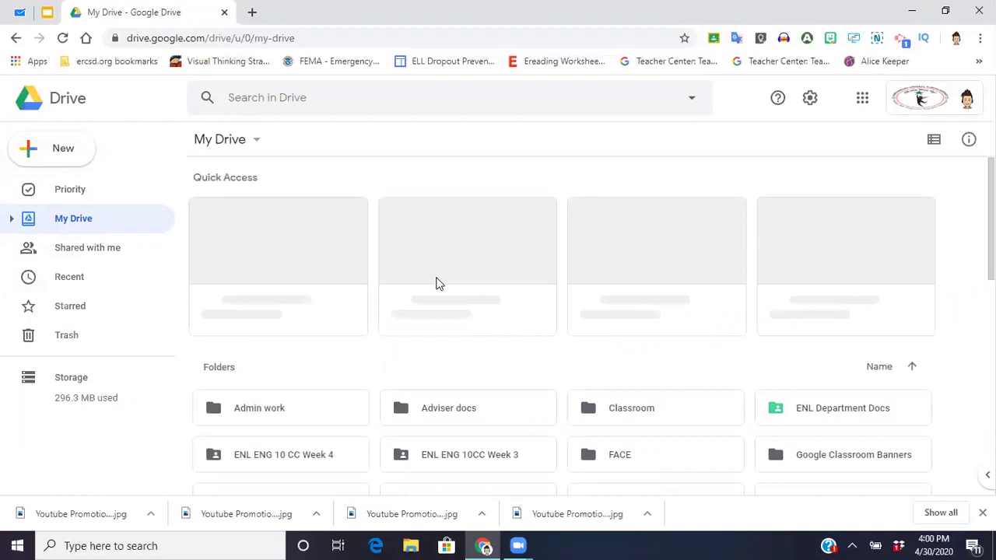
Look through the existing folders and loose files in My Drive
scroll(435, 284, "down", 1)
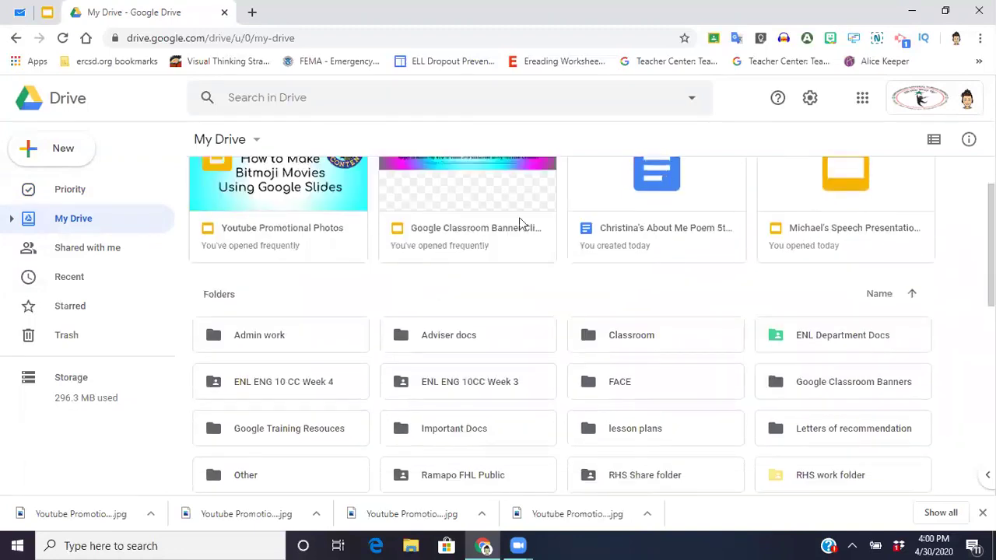
scroll(411, 351, "down", 2)
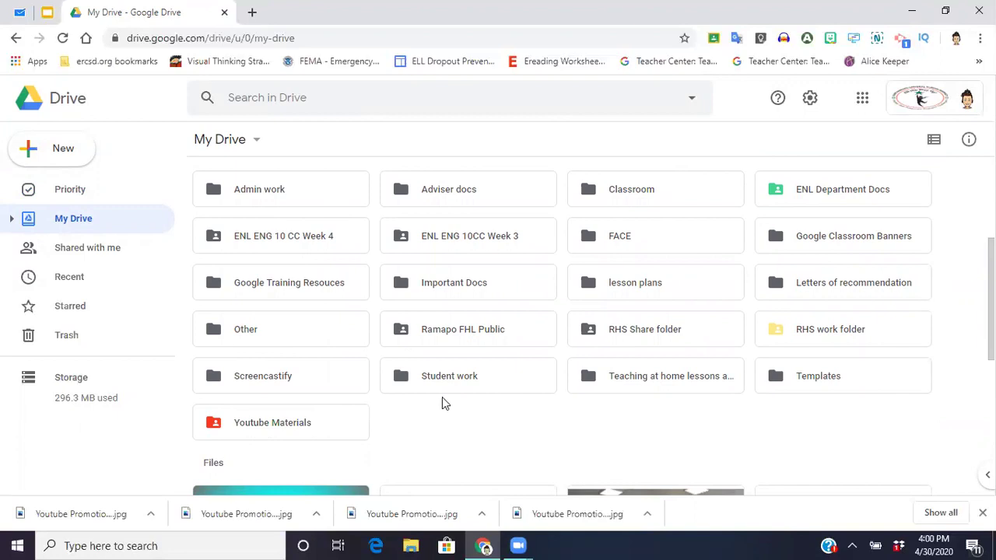
scroll(442, 398, "down", 3)
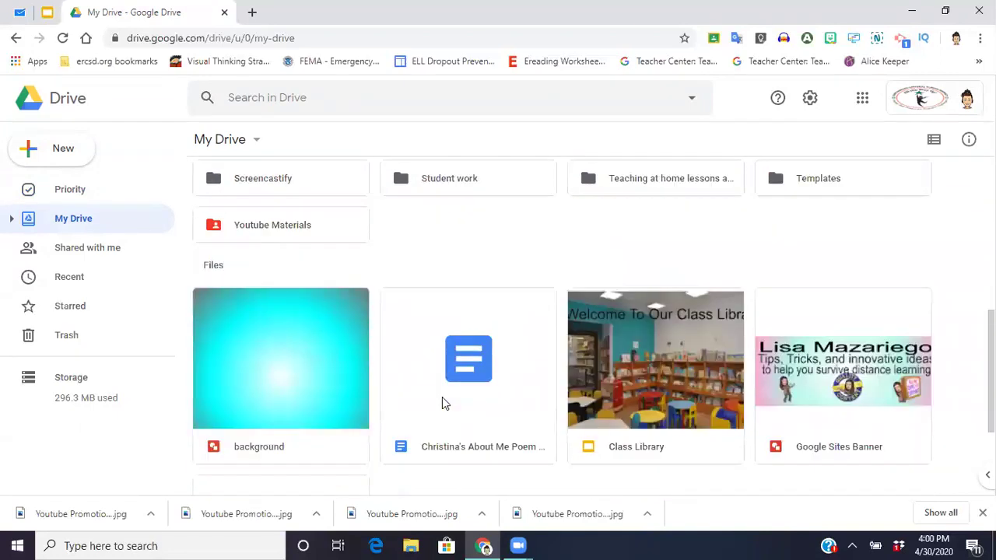
scroll(440, 398, "down", 2)
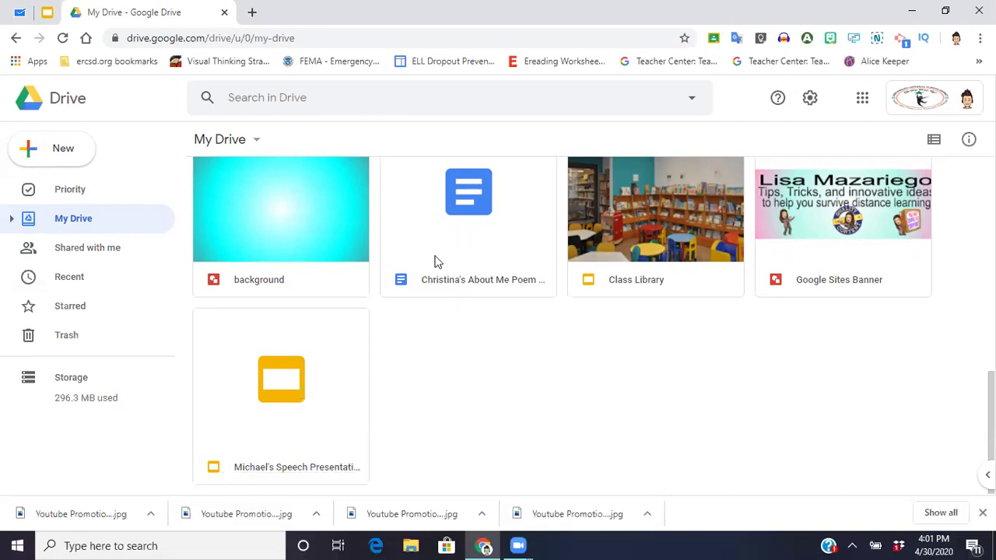
scroll(435, 262, "up", 7)
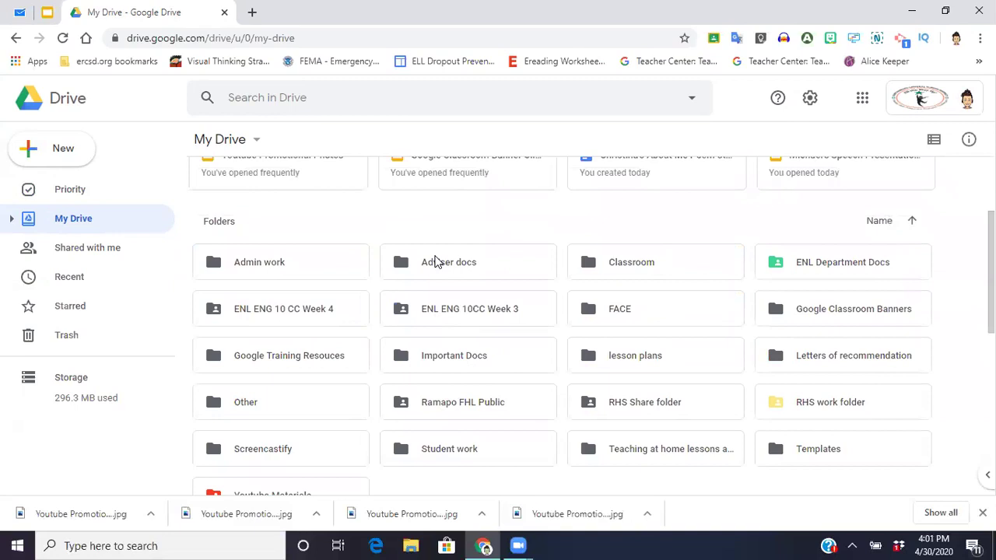
scroll(436, 261, "down", 1)
scroll(436, 261, "up", 1)
Create a new folder named "Student assignments" in My Drive
left_click(56, 155)
left_click(65, 155)
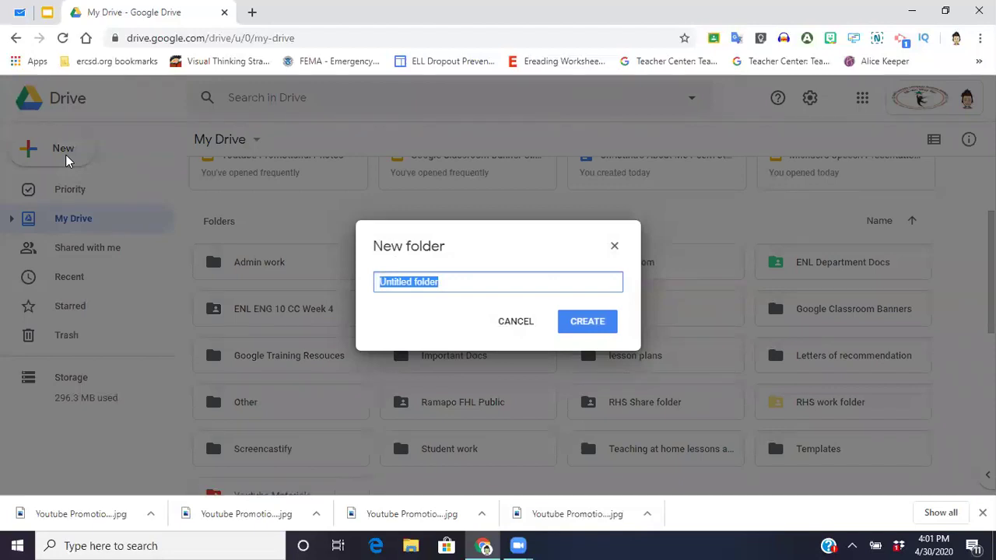
type("Student")
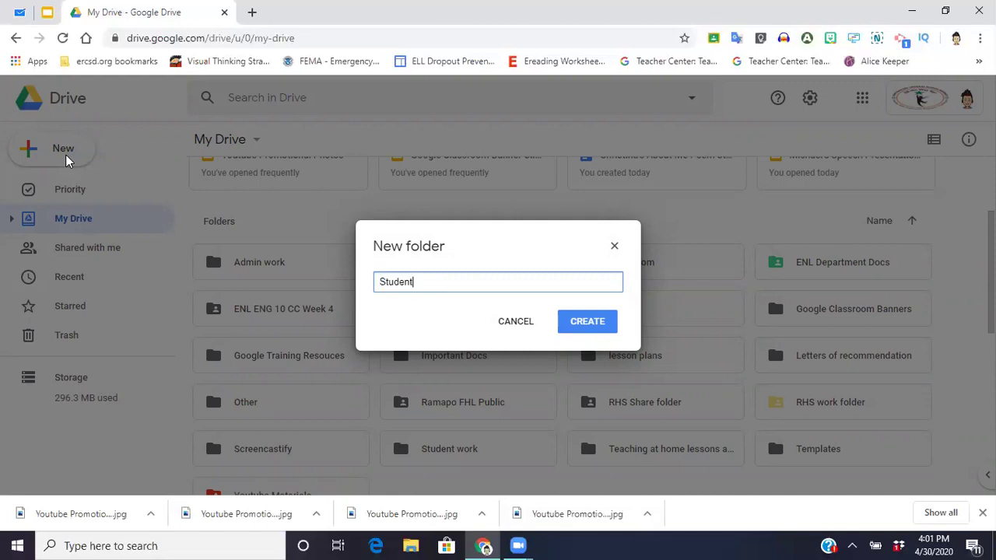
type(" assignments")
key("Return")
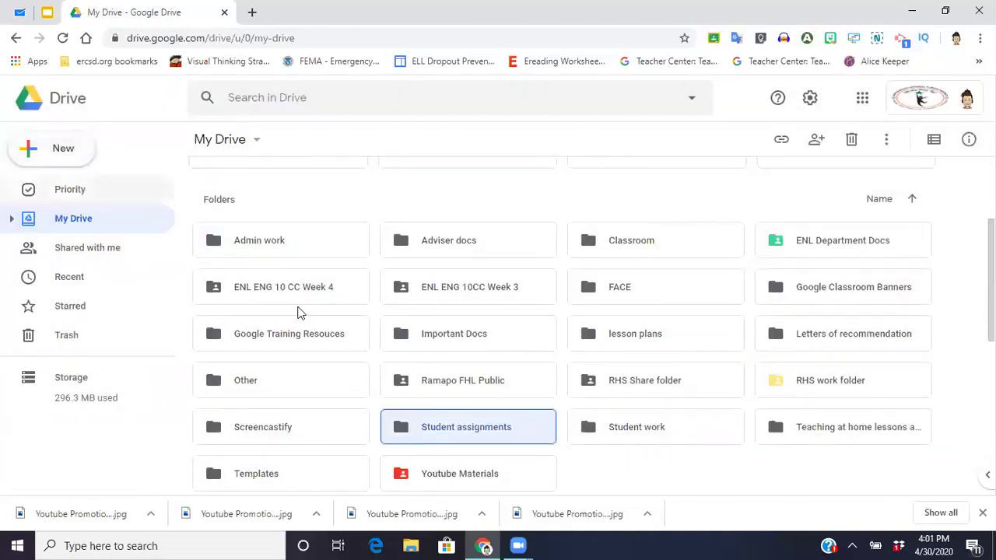
Move the 5th period About Me Poem document from My Drive into the "Student assignments" folder
scroll(449, 436, "down", 3)
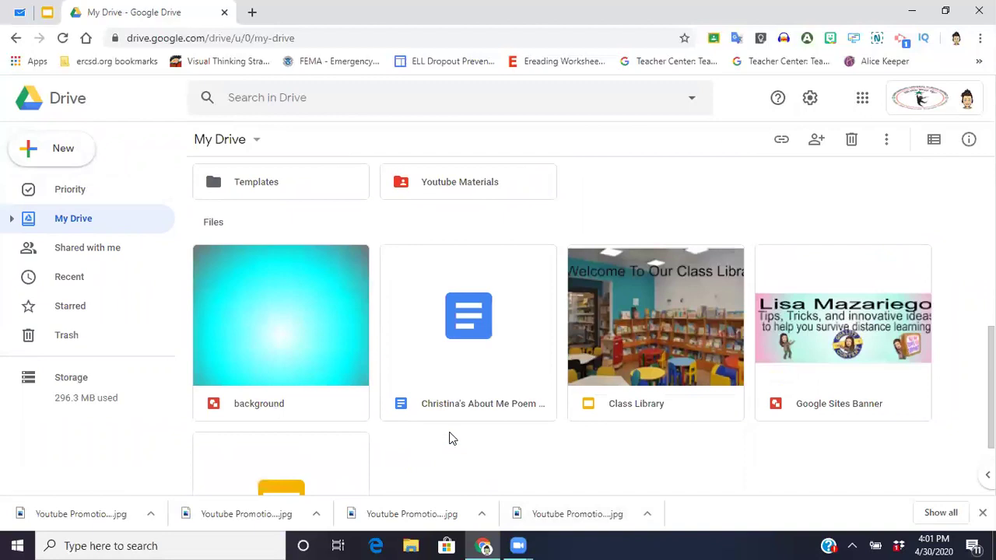
scroll(485, 362, "up", 1)
scroll(484, 362, "down", 2)
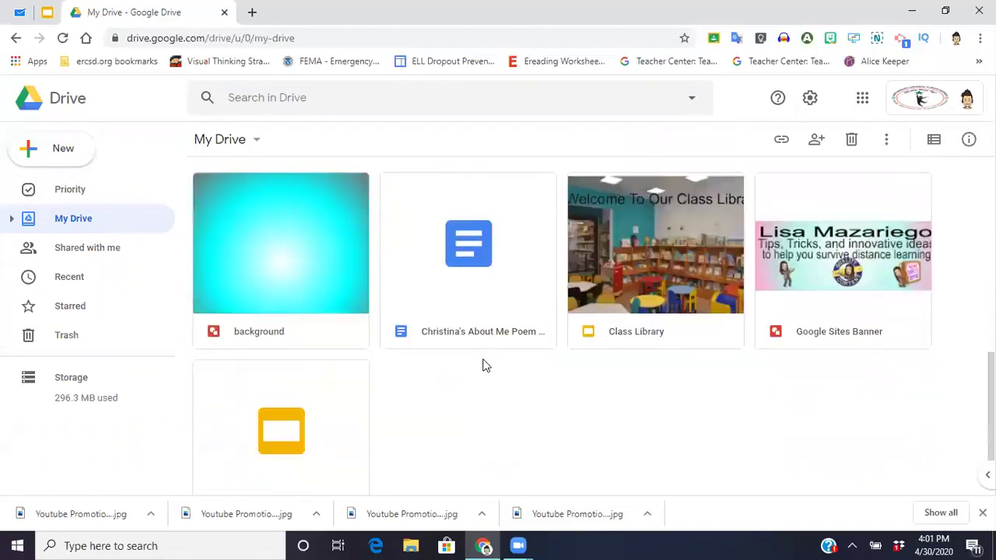
right_click(441, 334)
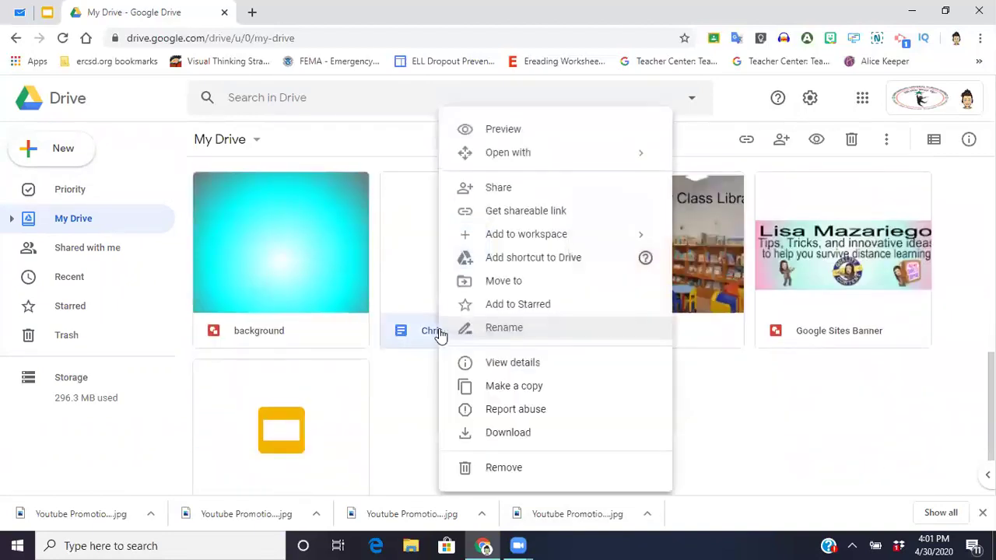
scroll(507, 285, "up", 2)
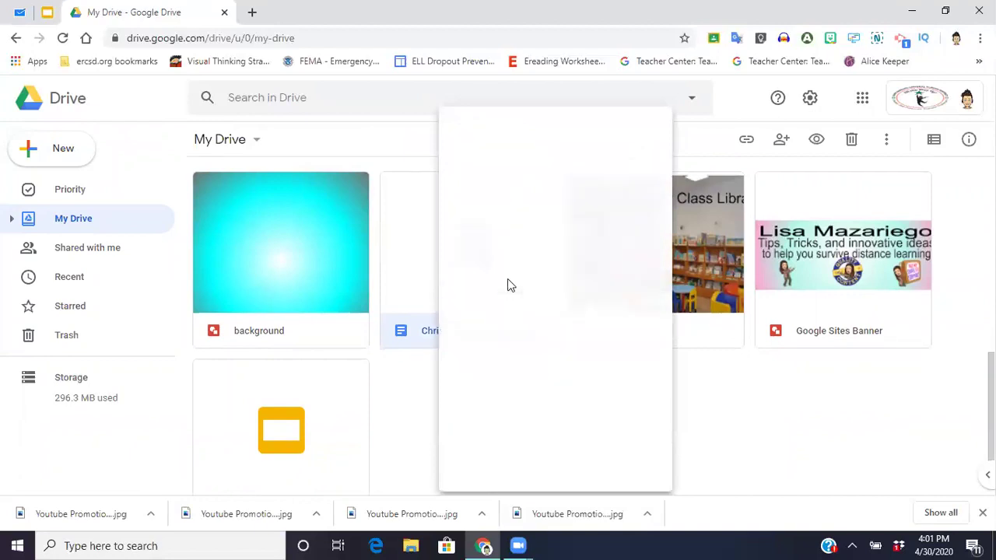
scroll(507, 285, "up", 3)
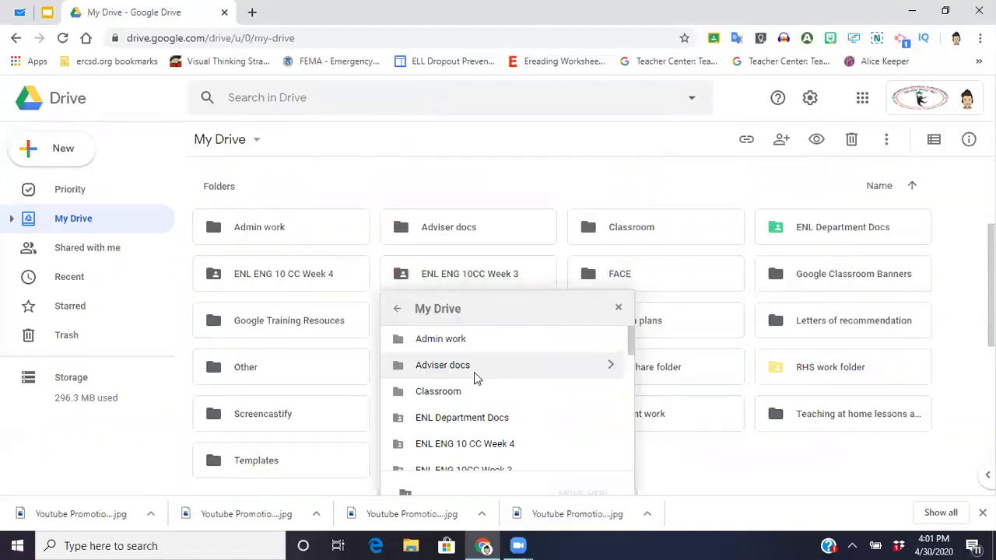
scroll(455, 371, "down", 8)
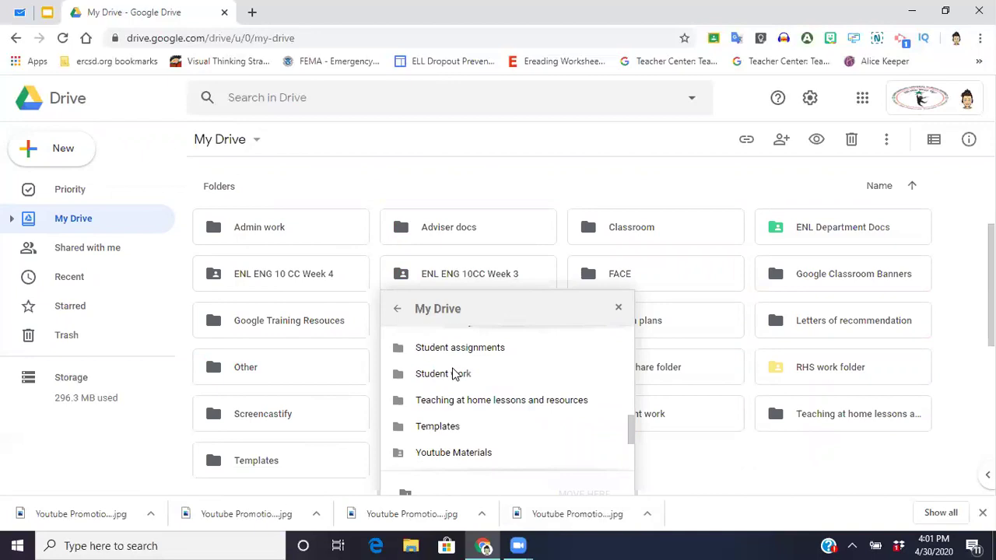
scroll(455, 374, "up", 4)
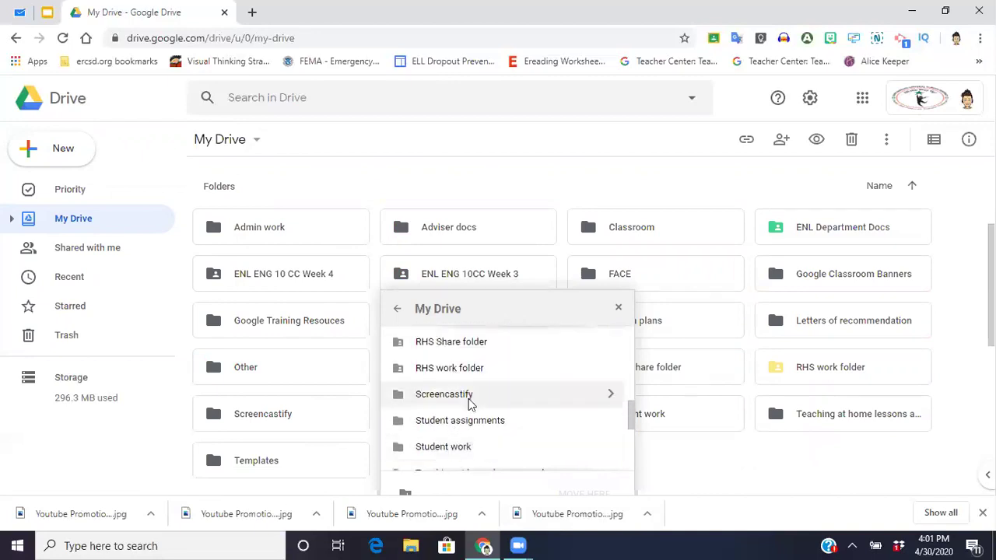
left_click(479, 424)
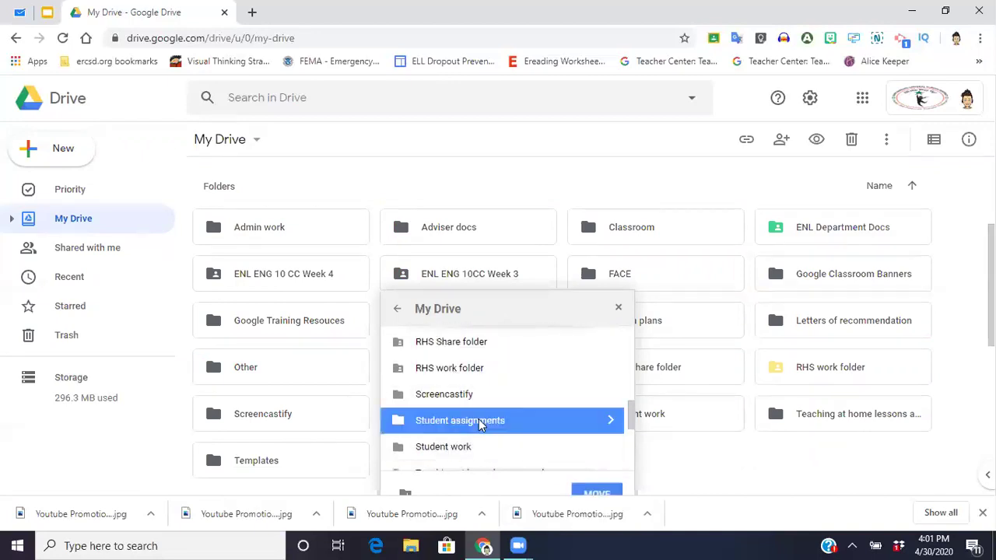
left_click(595, 484)
Move the 3rd period Speech Presentation into the "Student assignments" folder and open that folder
scroll(583, 480, "down", 3)
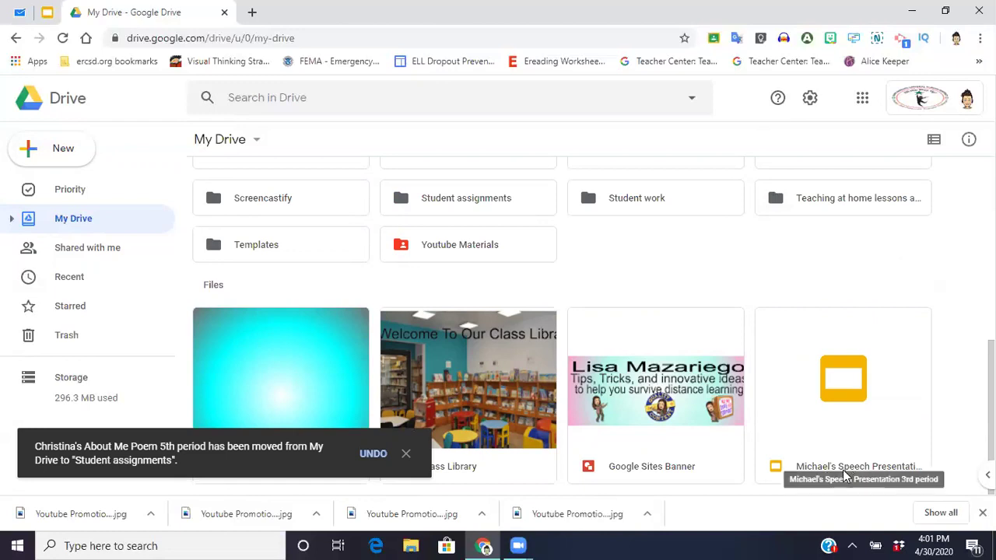
left_click_drag(847, 468, 412, 236)
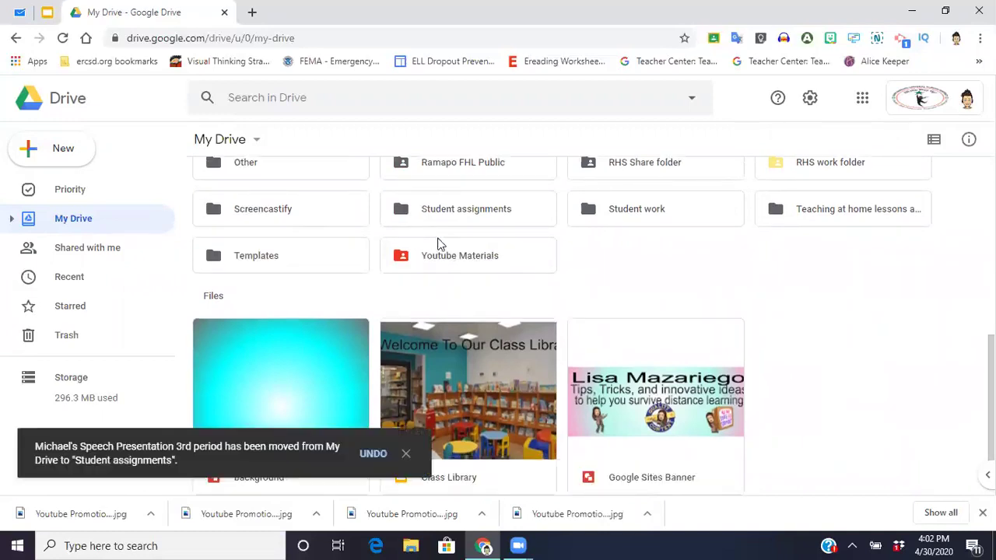
double_click(462, 210)
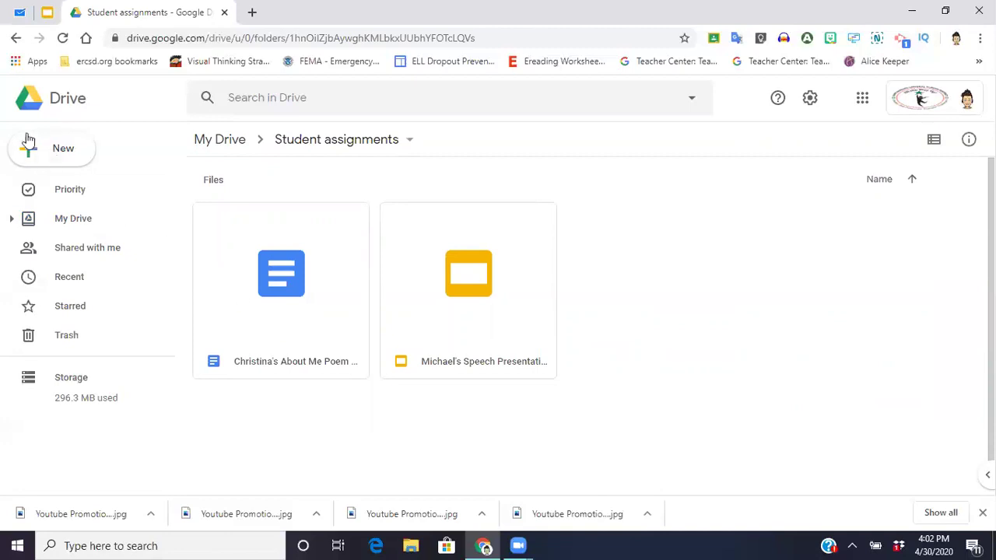
Create a subfolder named "Period 3" inside "Student assignments"
left_click(55, 153)
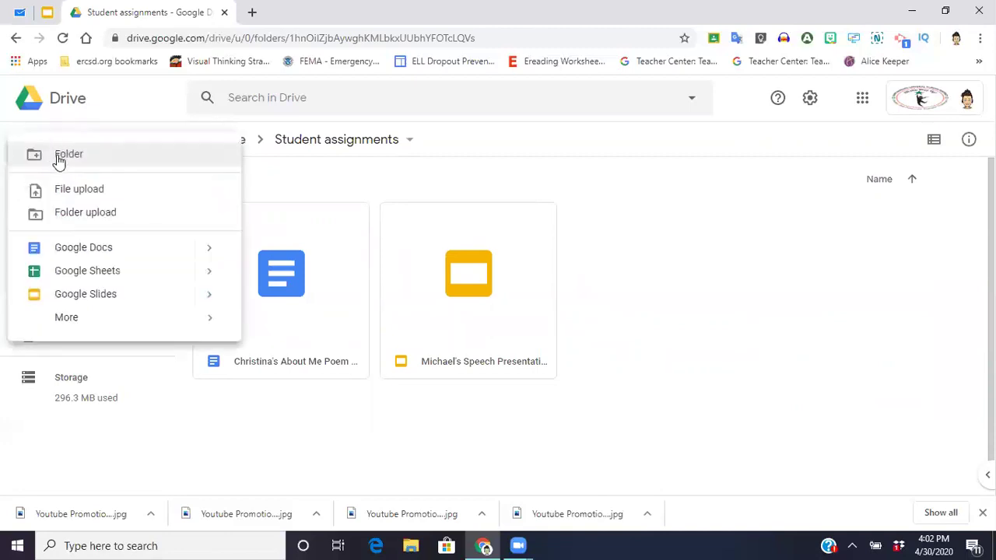
left_click(66, 158)
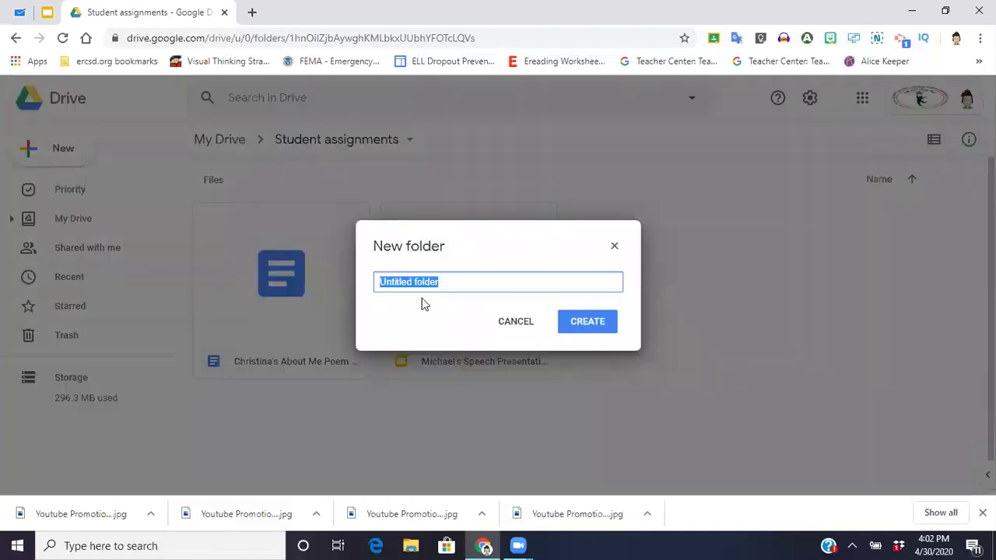
type("Period 3")
key("Return")
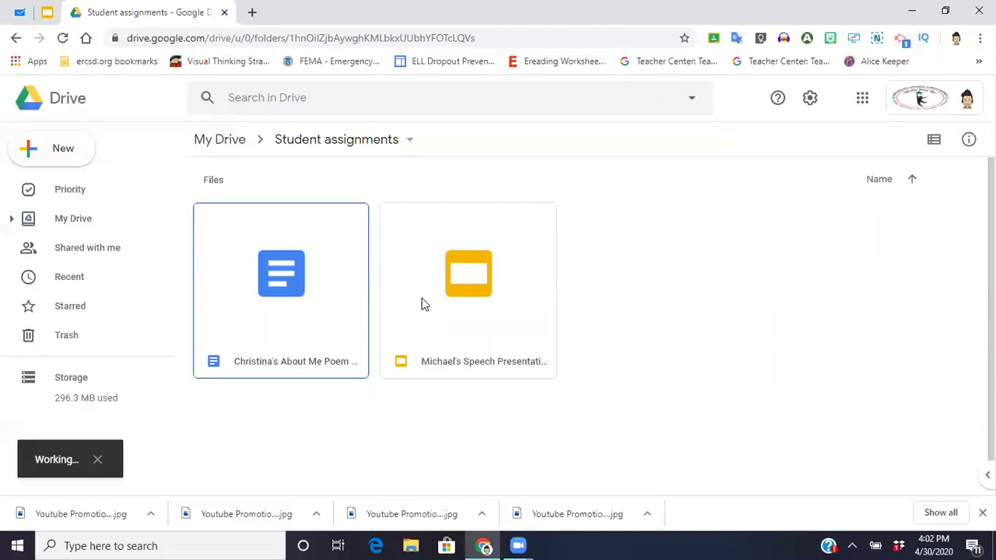
Create a second subfolder named "Period 5" inside "Student assignments"
left_click(31, 146)
left_click(62, 156)
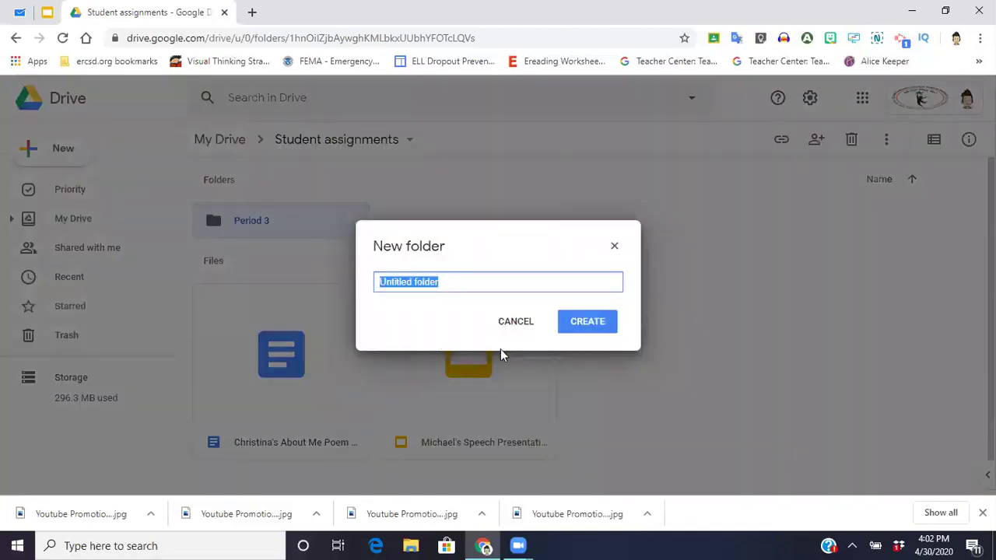
type("Period")
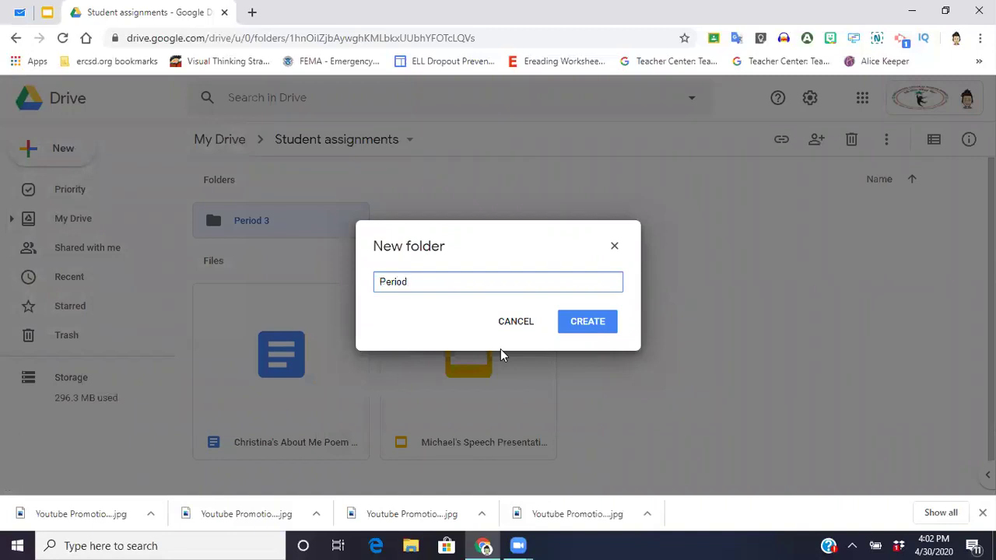
type(" 5")
left_click(584, 324)
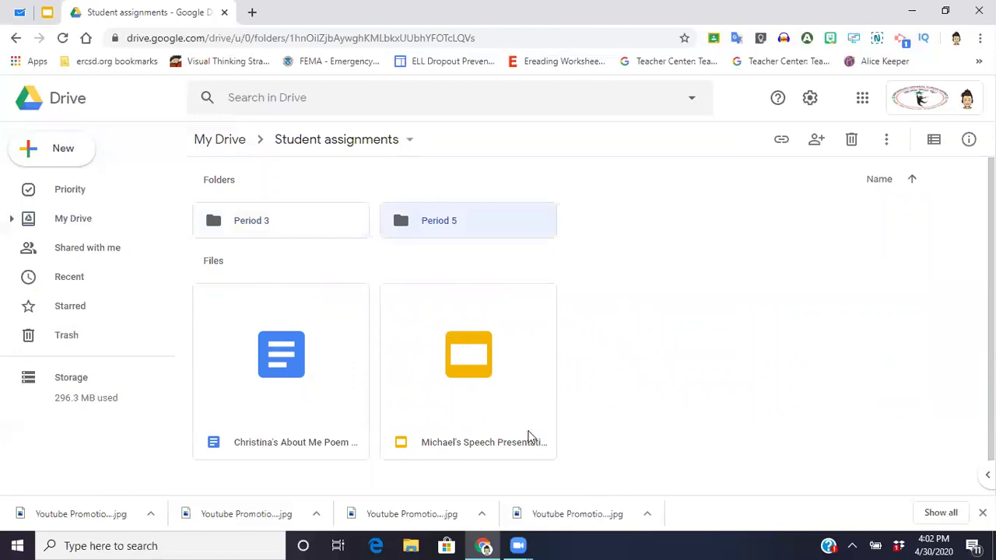
Move the Speech Presentation into the "Period 3" folder and the About Me Poem document into "Period 5"
left_click_drag(500, 445, 226, 204)
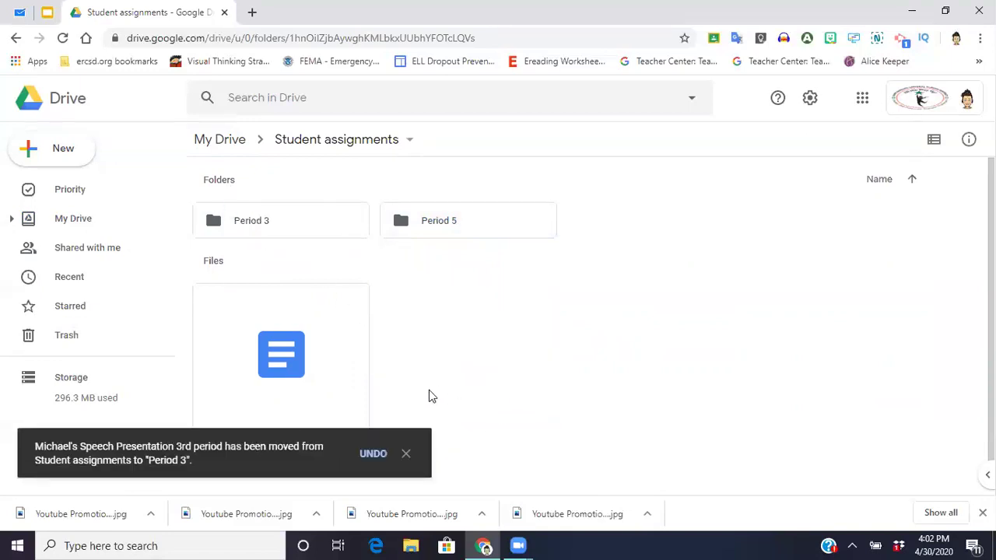
left_click(405, 452)
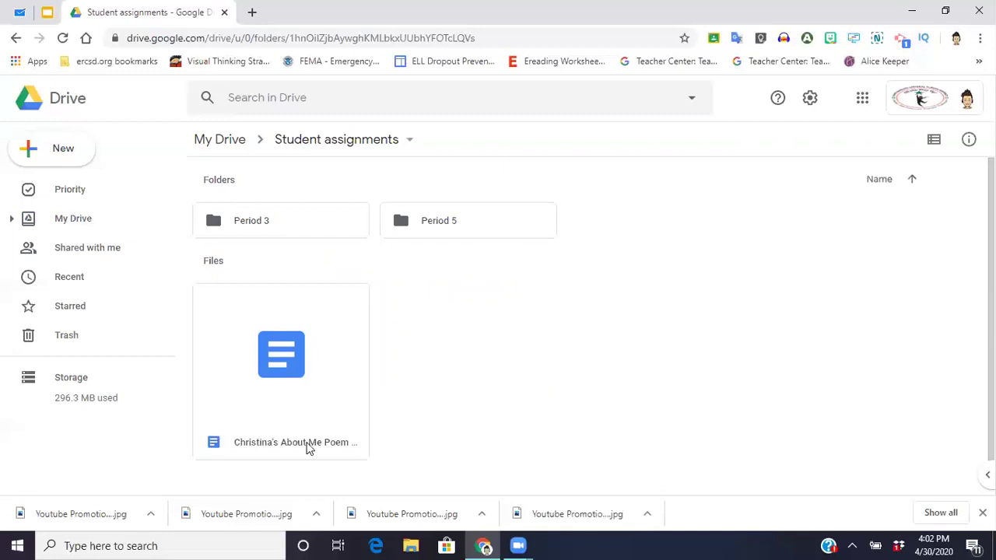
left_click_drag(309, 447, 415, 218)
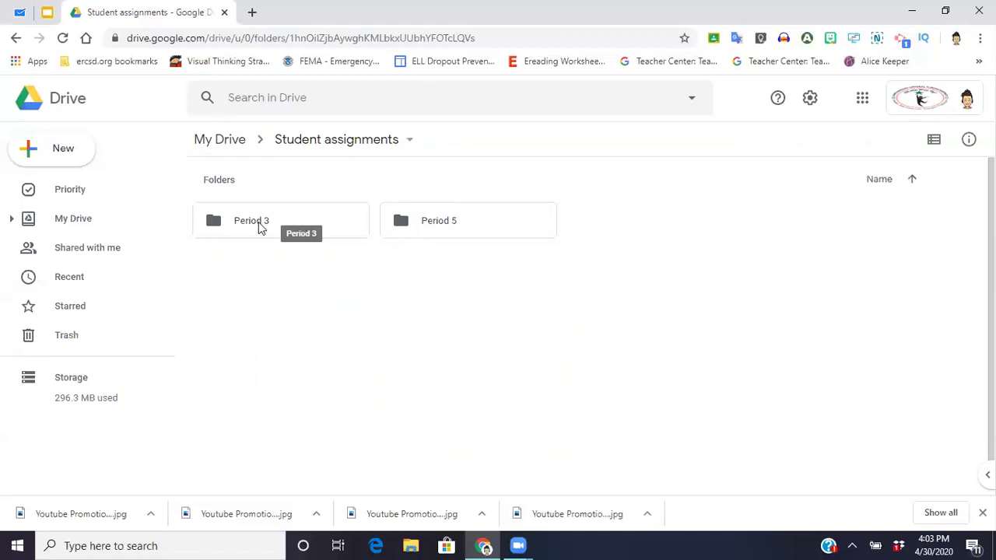
Return to My Drive and change the color of the "Important Docs" folder to blue
left_click(82, 220)
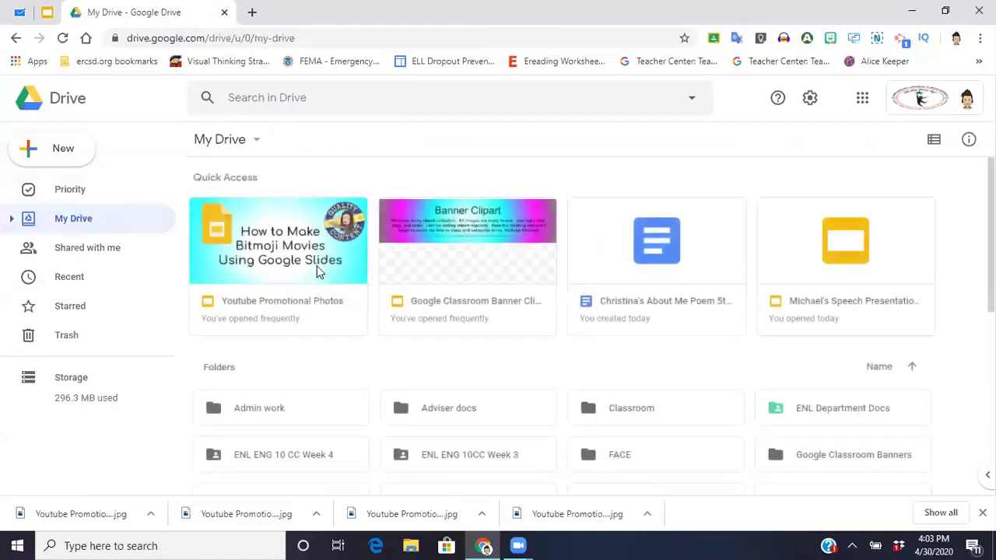
scroll(581, 406, "down", 3)
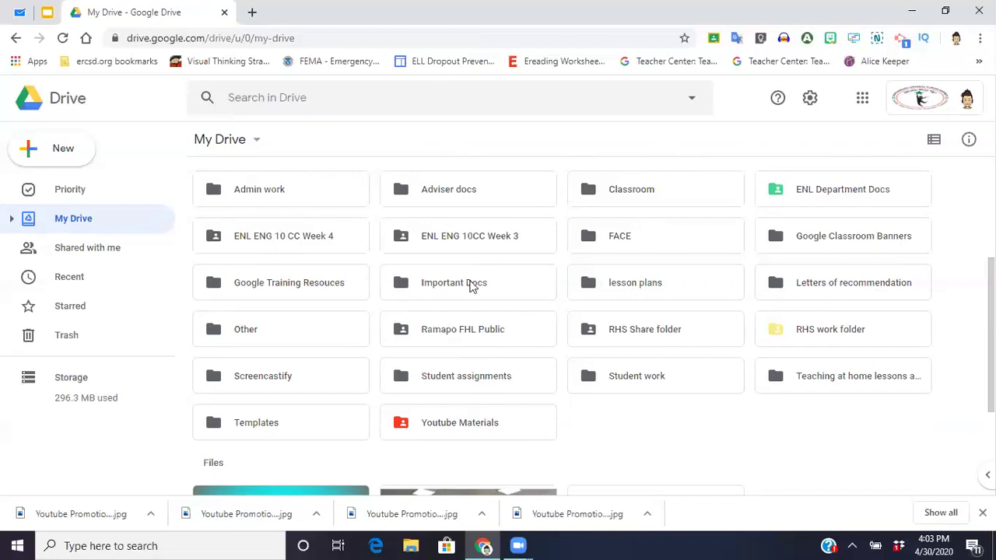
right_click(438, 285)
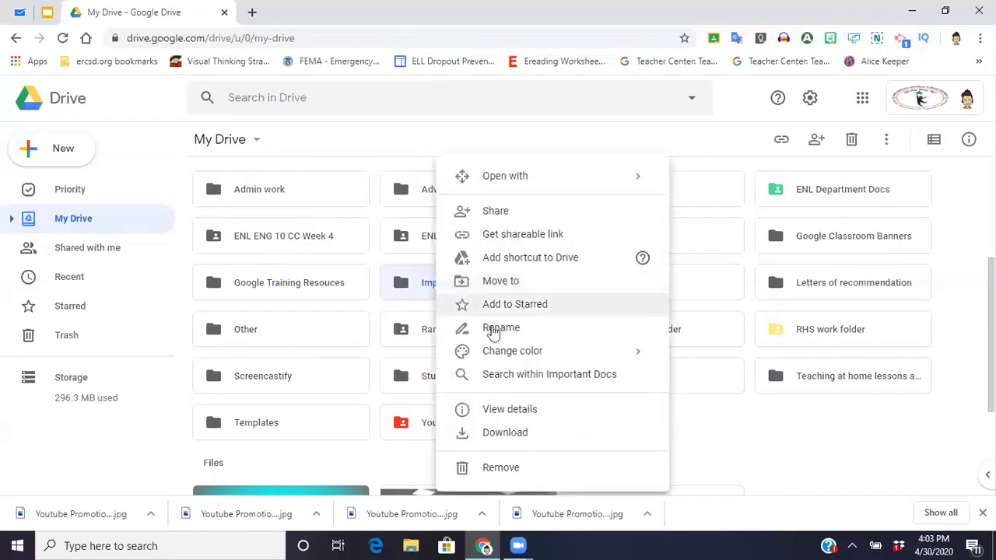
mouse_move(549, 356)
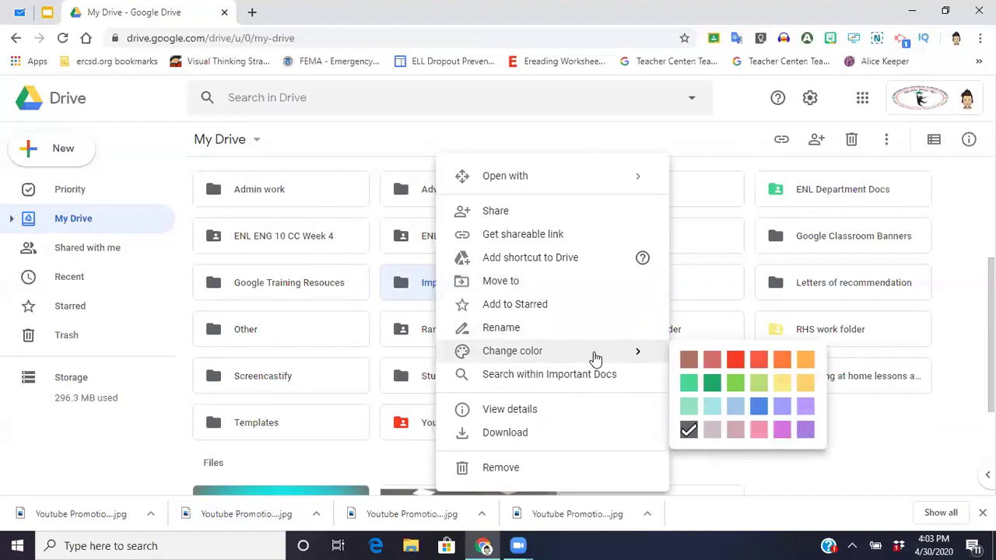
left_click(759, 407)
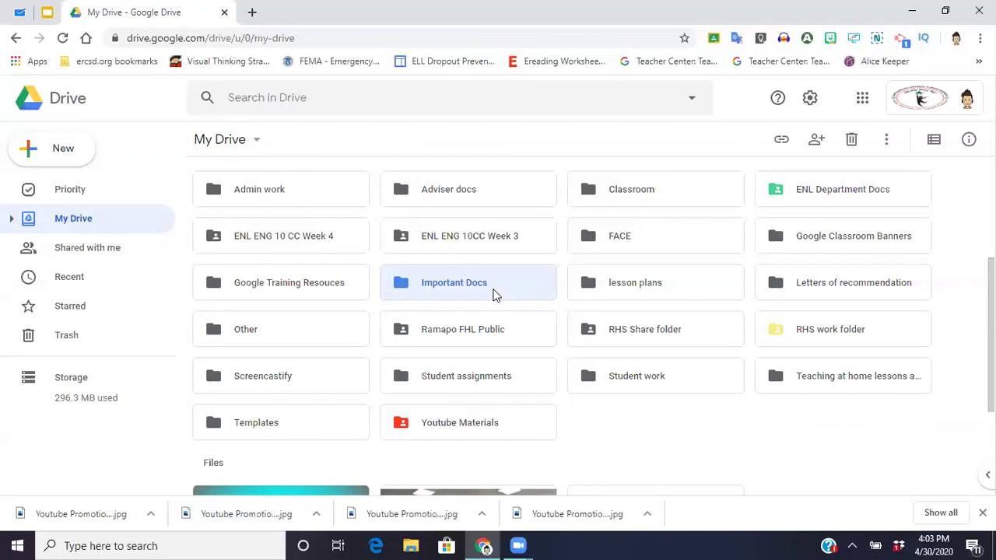
scroll(651, 437, "down", 3)
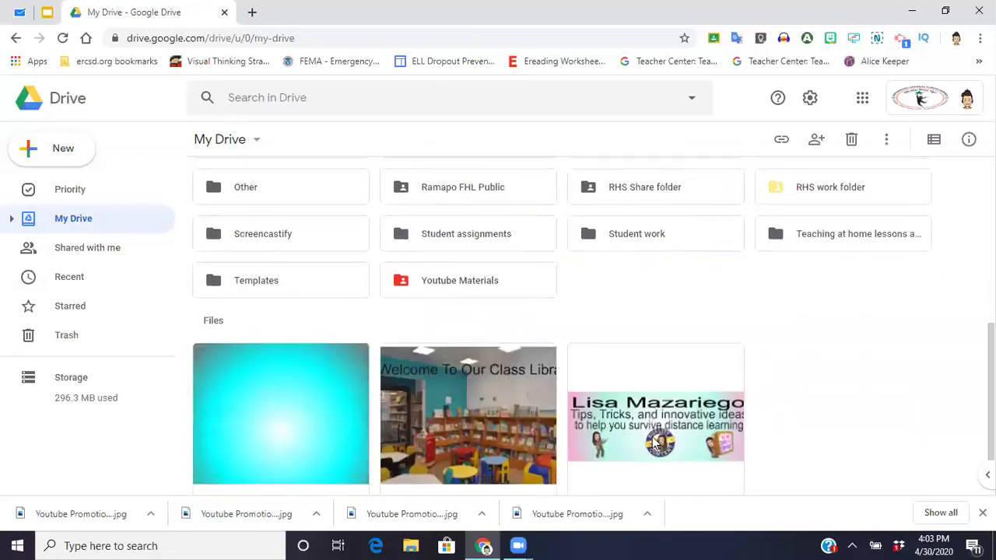
scroll(650, 437, "up", 3)
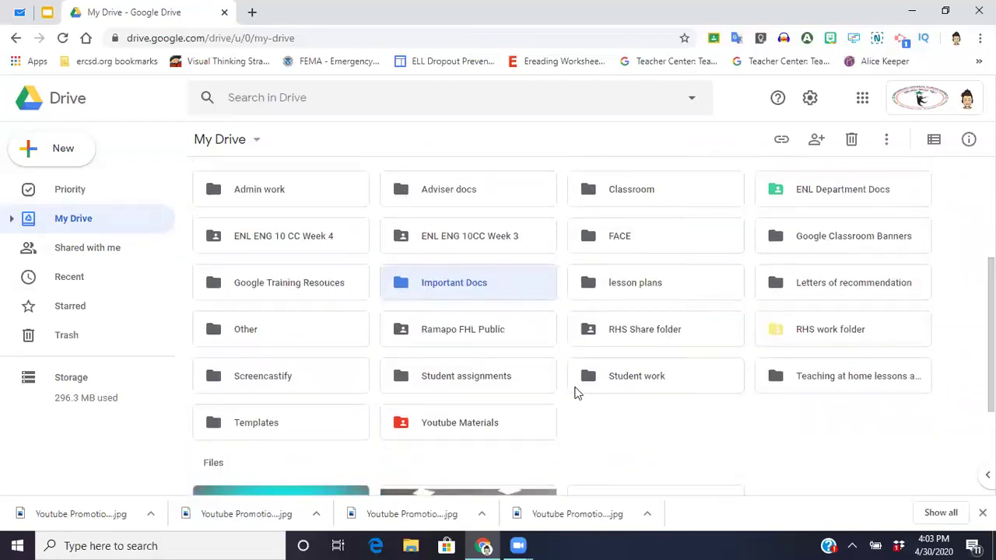